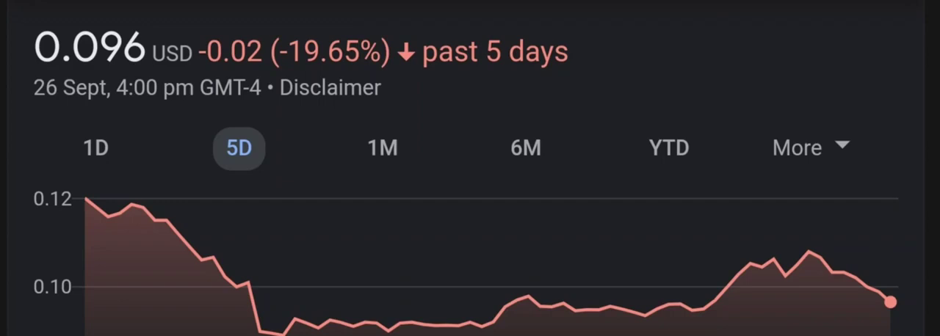
Switch the chart to one month, showing a 37.86% gain to 0.096 USD
left_click(381, 148)
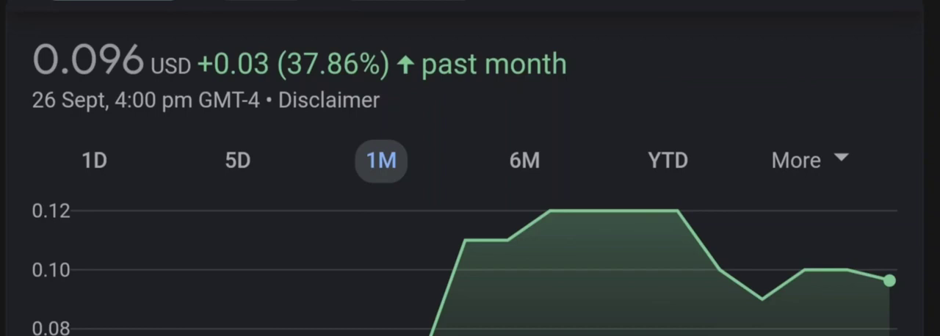
Switch the chart to six months, revealing the 78.56% loss
left_click(524, 160)
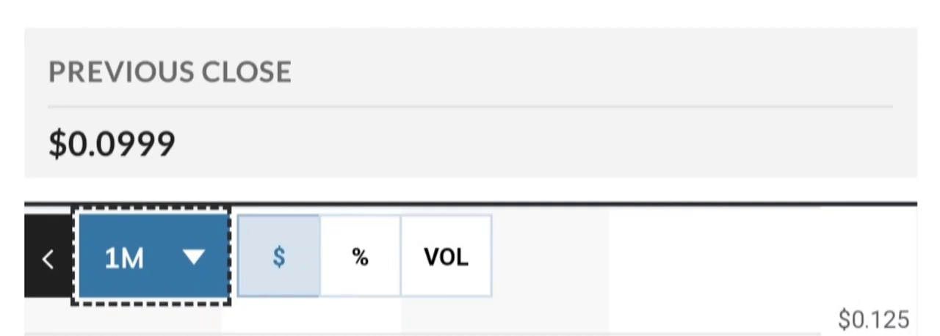
Change the MarketWatch chart period dropdown to 3M
key("Down")
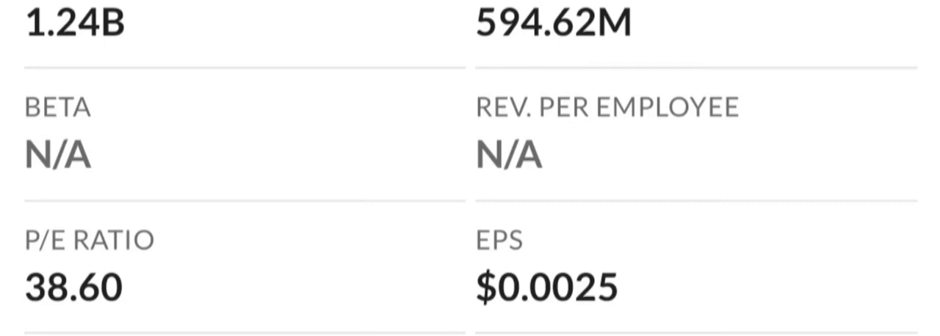
scroll(470, 168, "down", 10)
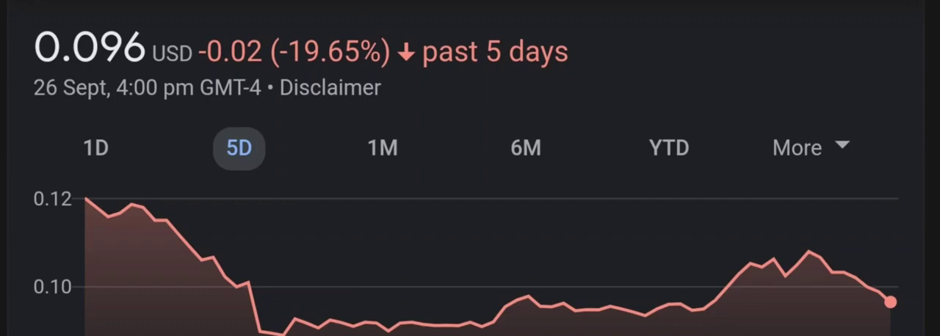
Switch the stock chart to the past month (1M), previous close $0.0999
left_click(382, 148)
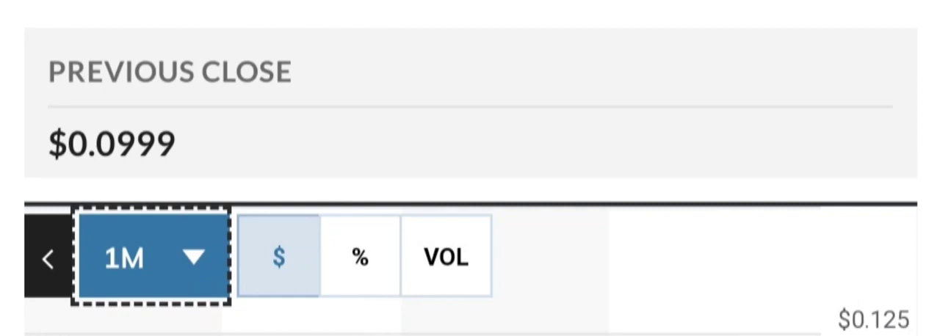
Move the chart period dropdown down one option to the next range
key("Down")
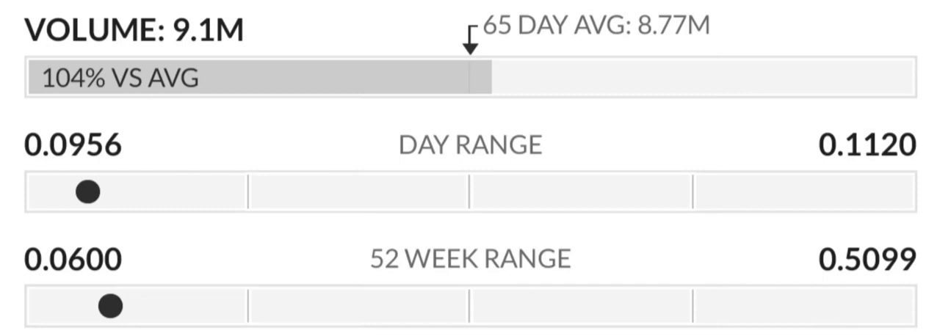
scroll(470, 169, "down", 5)
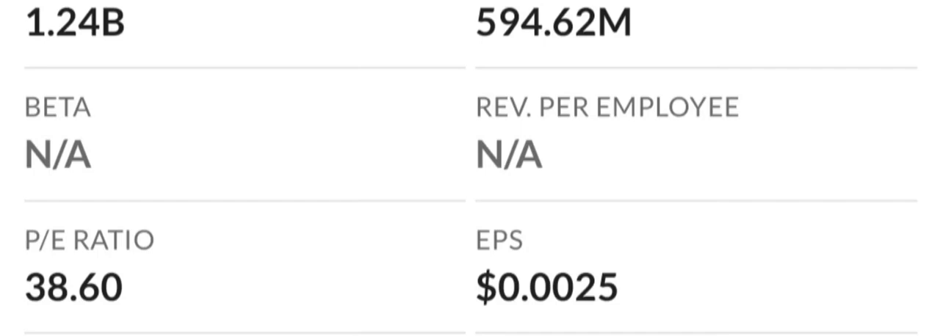
scroll(470, 168, "down", 5)
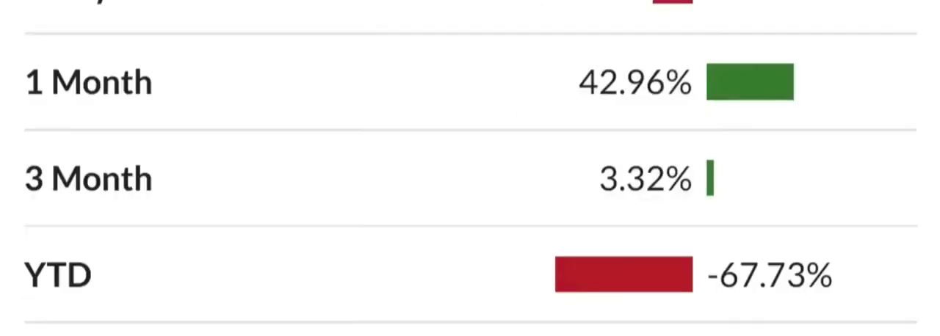